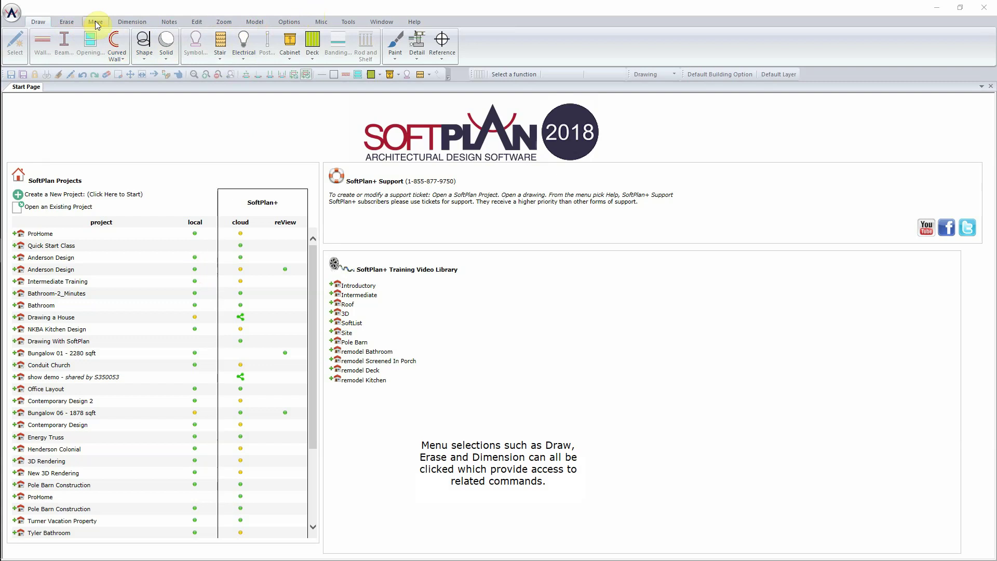
# - Browse the Dimension, Move, Erase and Notes command sets on the ribbon, ending on Notes
pyautogui.click(126, 23)
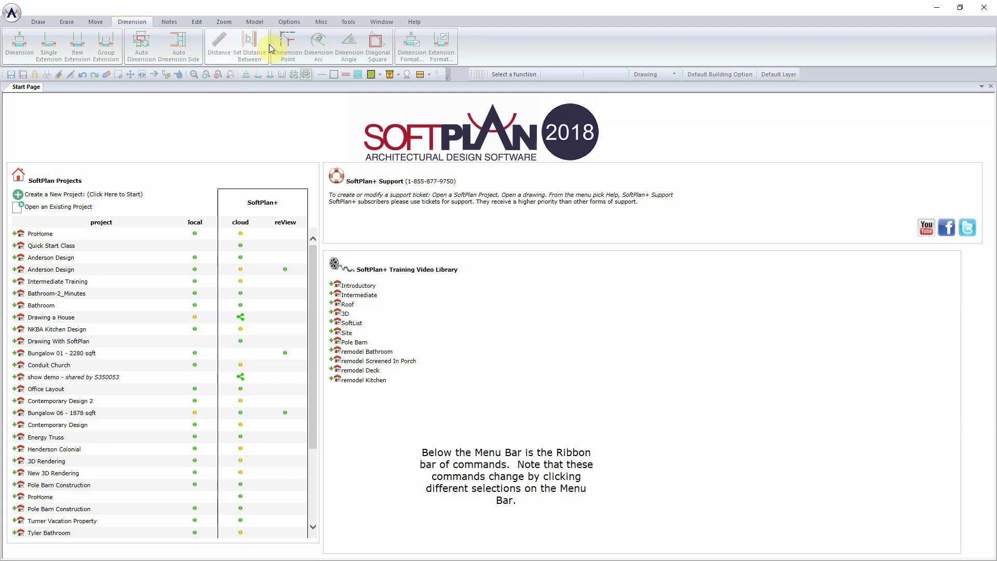
pyautogui.click(97, 23)
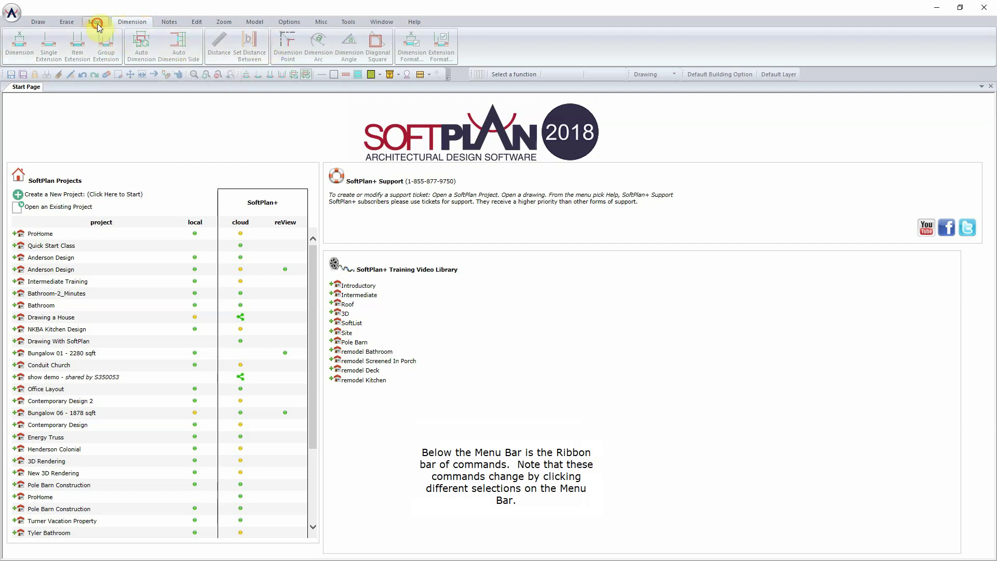
pyautogui.click(65, 23)
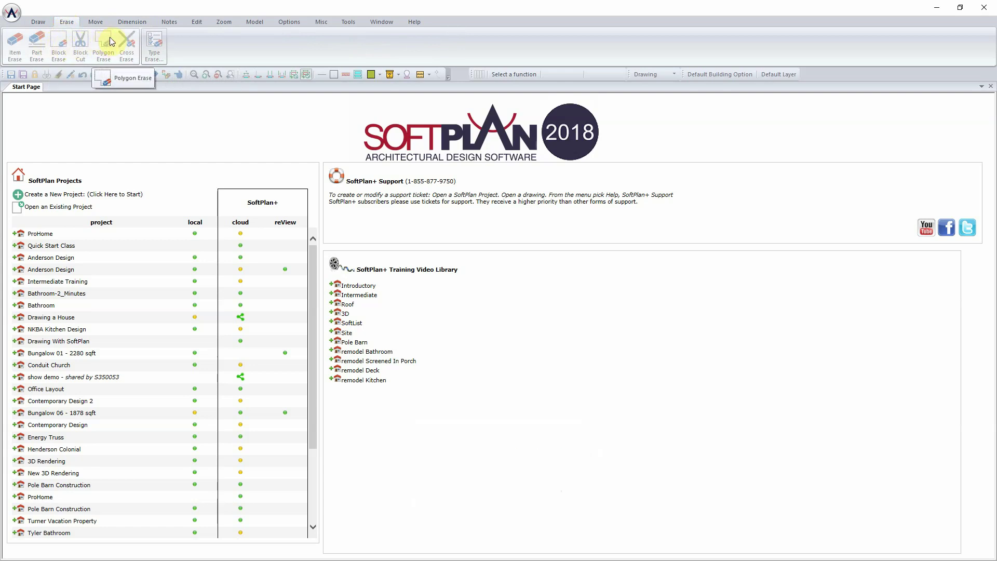
pyautogui.click(168, 22)
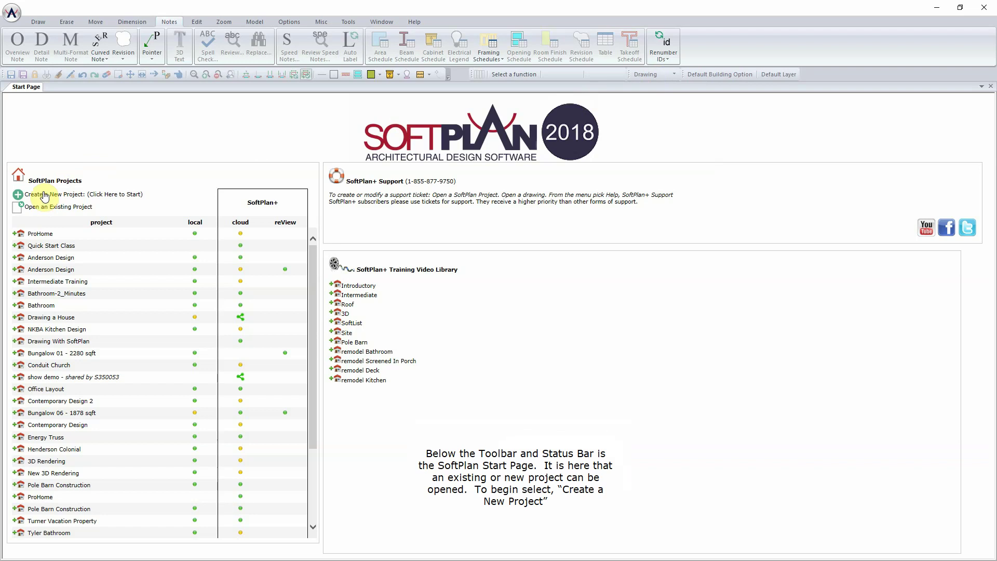
# - Start a new project and enter 'Quick Start Class' as the project name
pyautogui.click(44, 195)
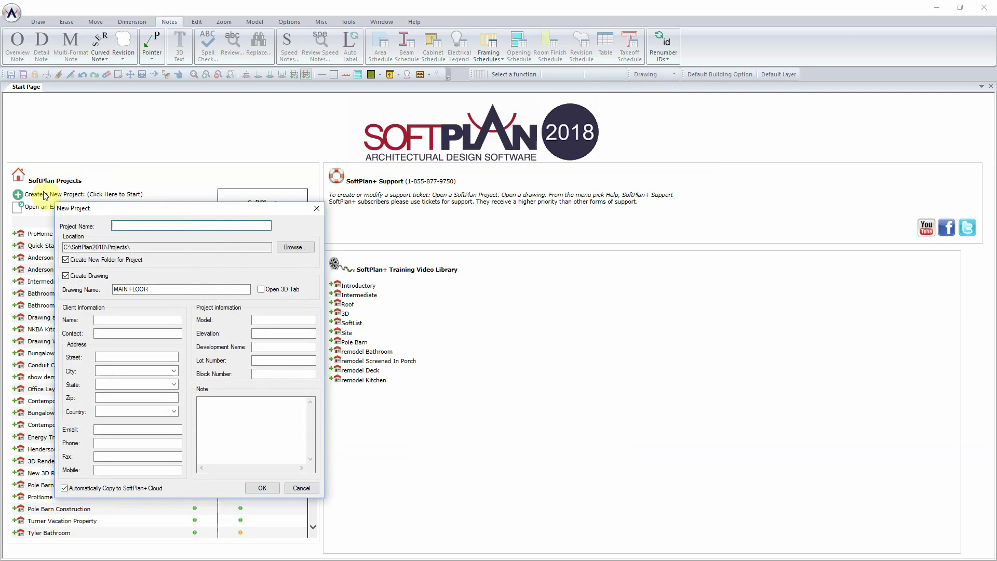
pyautogui.write('Q')
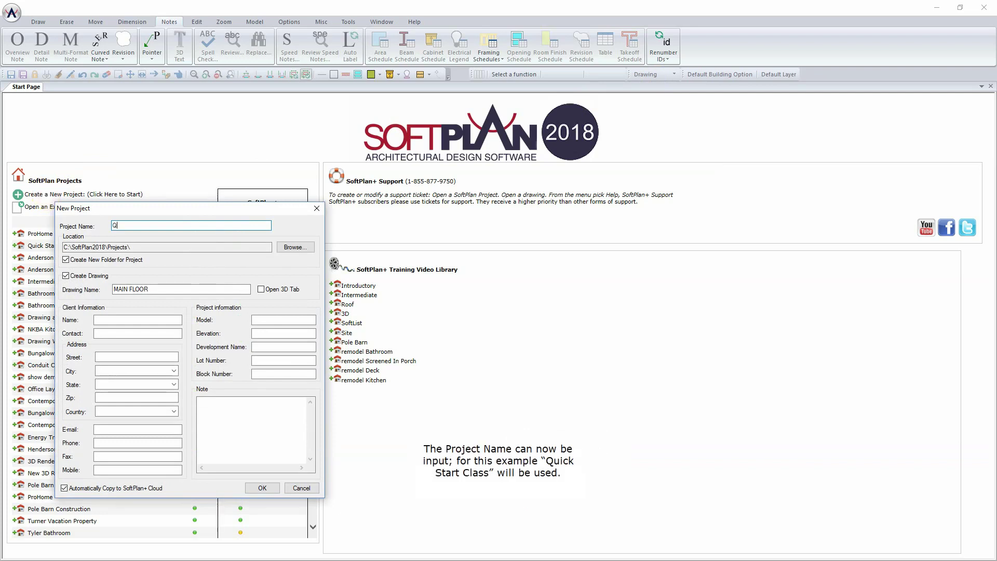
pyautogui.write('uick Start Cla')
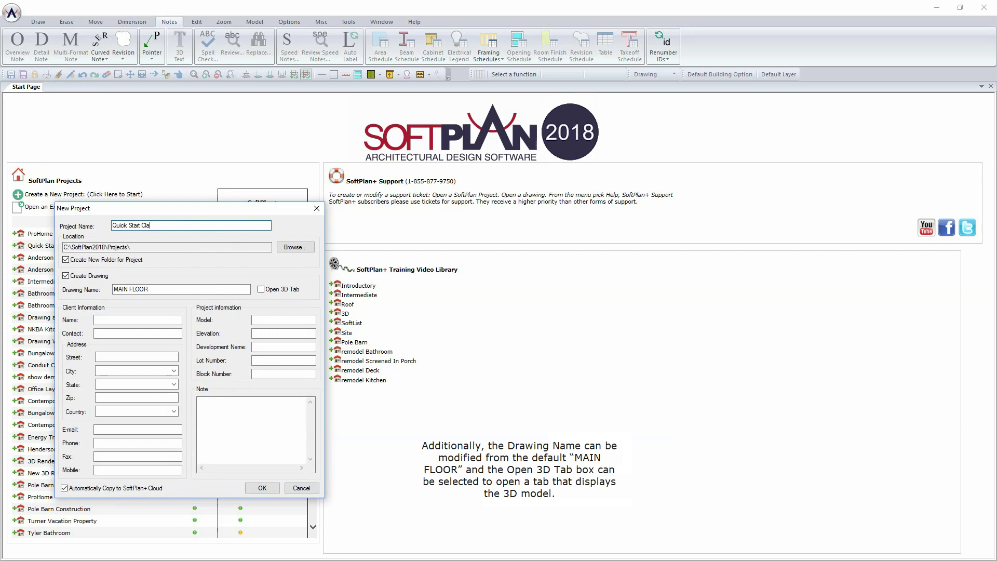
pyautogui.write('ss')
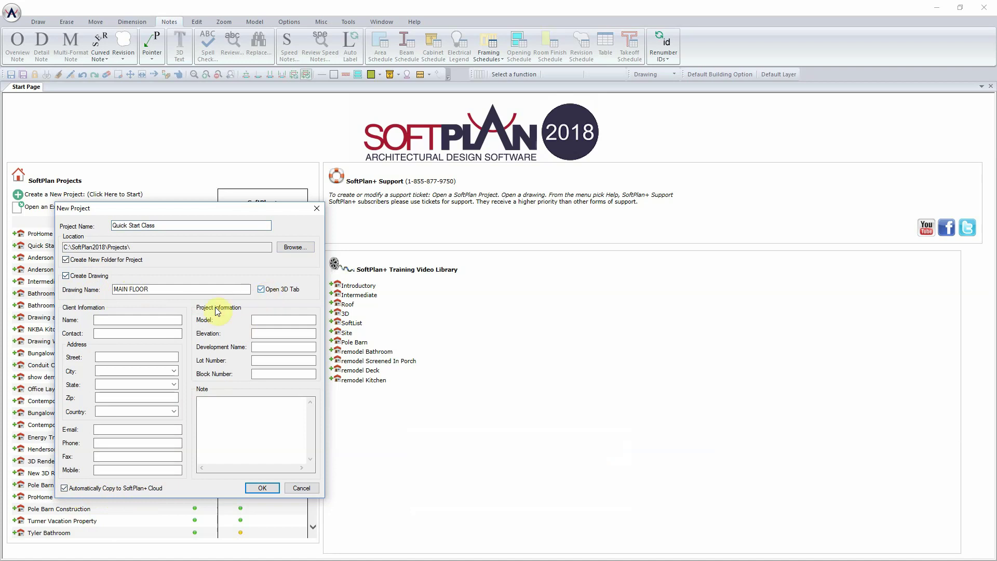
# - Enter client name Ranch House, then the contact person's name and the street address
pyautogui.click(121, 319)
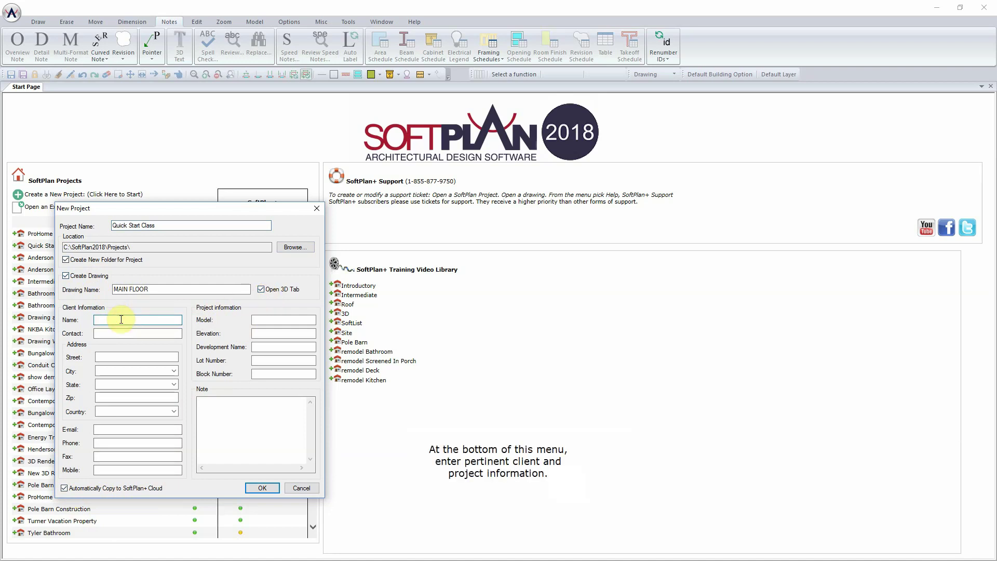
pyautogui.write('Ranch House')
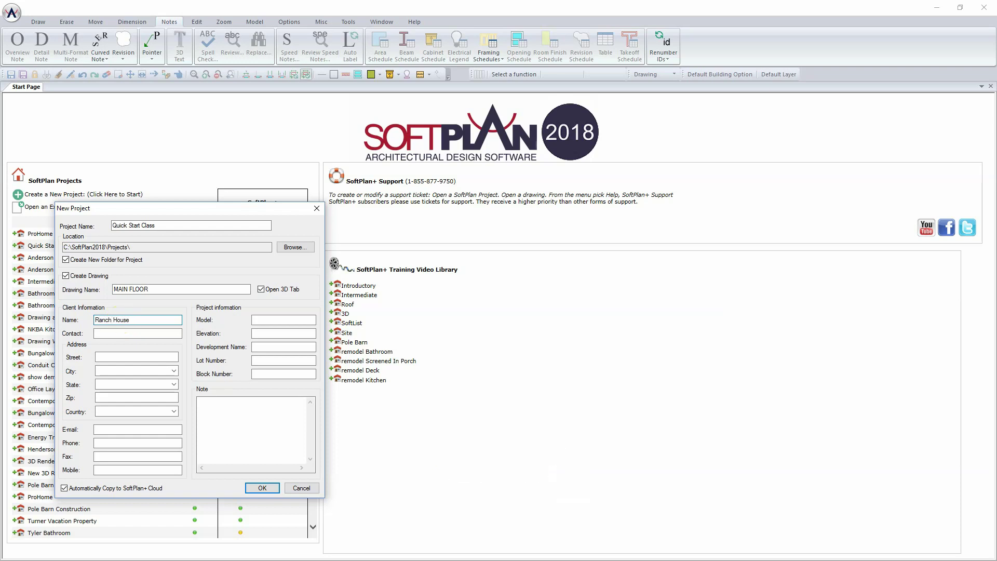
pyautogui.click(114, 335)
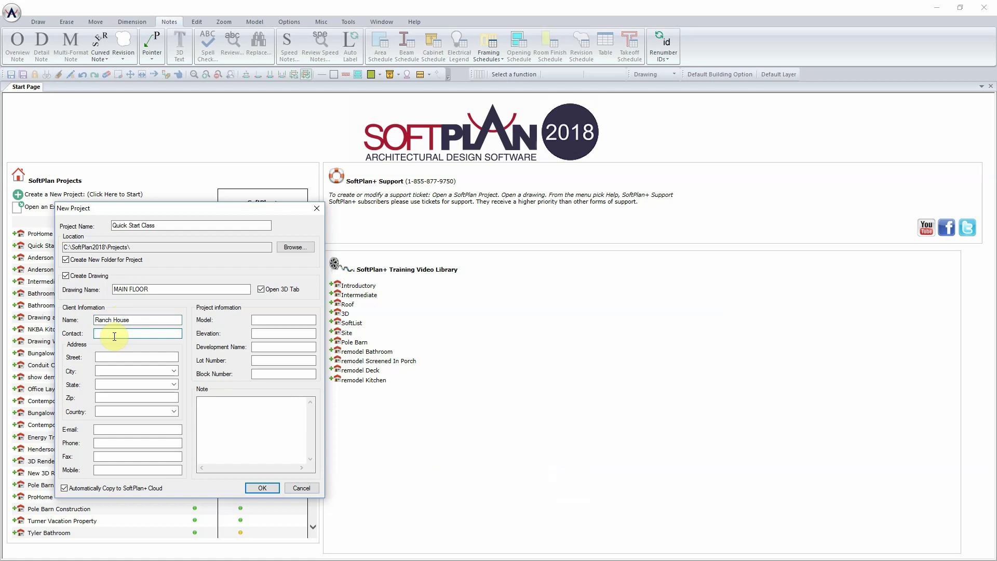
pyautogui.write('John Smith')
pyautogui.click(104, 357)
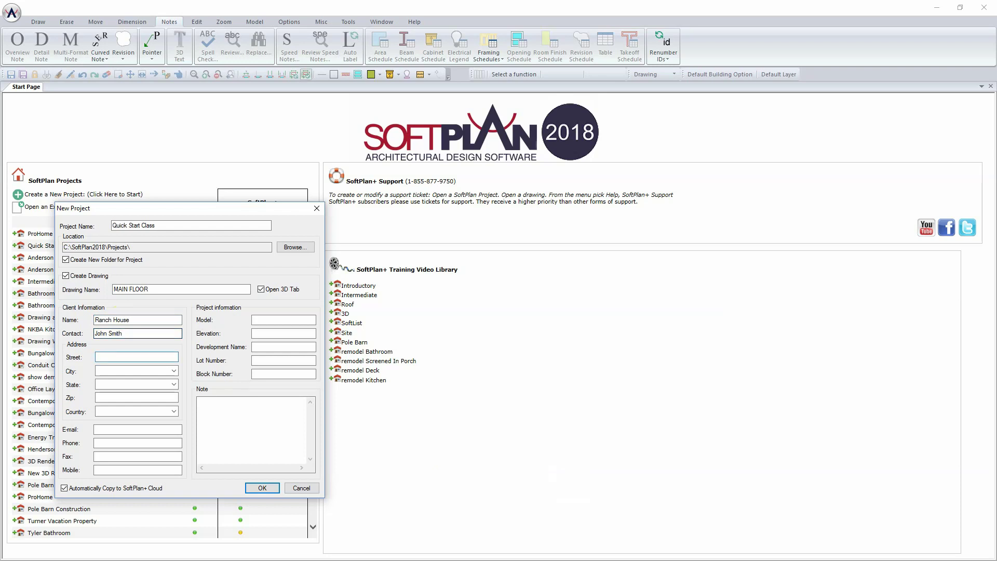
pyautogui.write('123 Main Street')
# - Pick the client's state and city from the dropdown lists and enter the zip code
pyautogui.click(134, 370)
pyautogui.click(173, 384)
pyautogui.write('t')
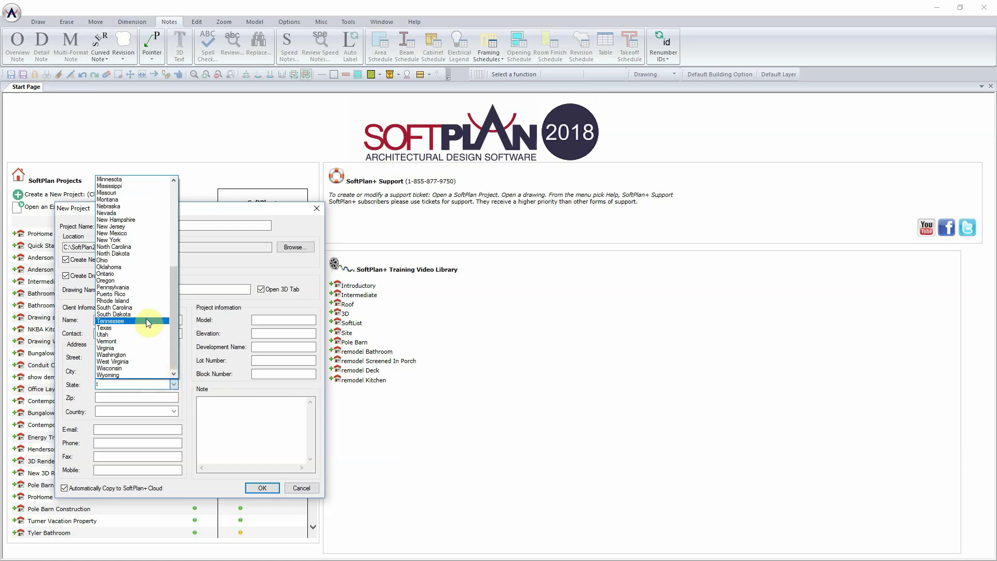
pyautogui.click(145, 320)
pyautogui.click(171, 372)
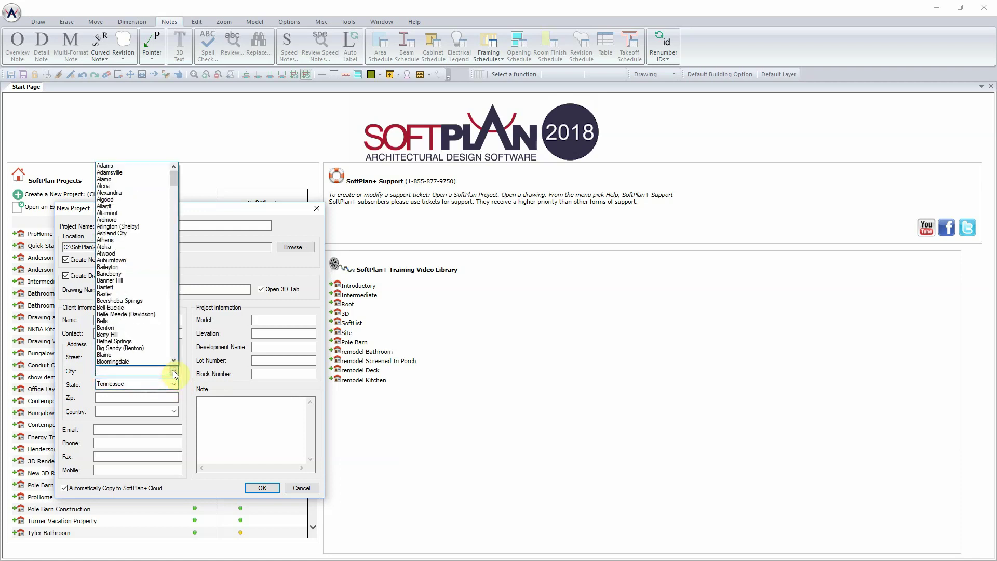
pyautogui.write('br')
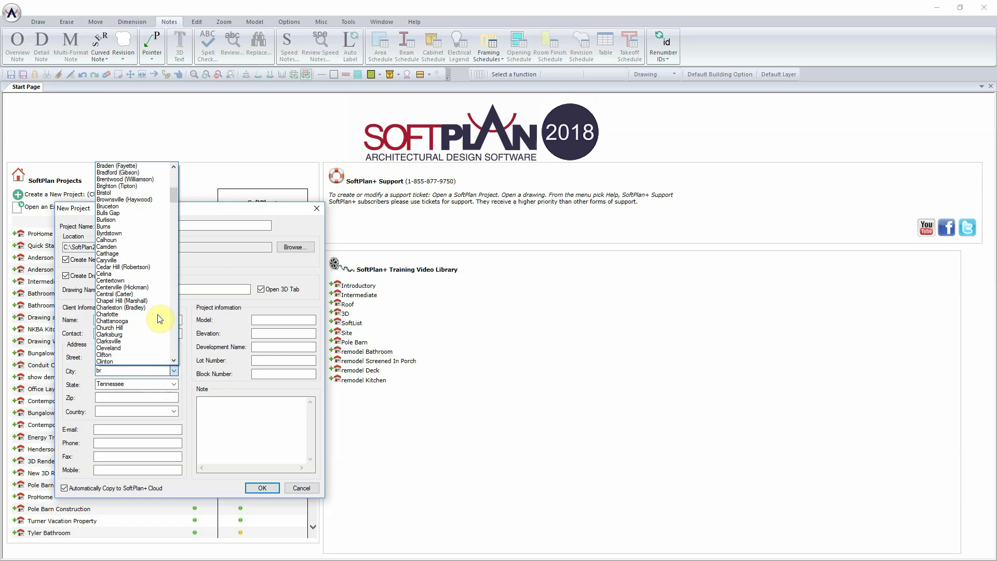
pyautogui.write('e')
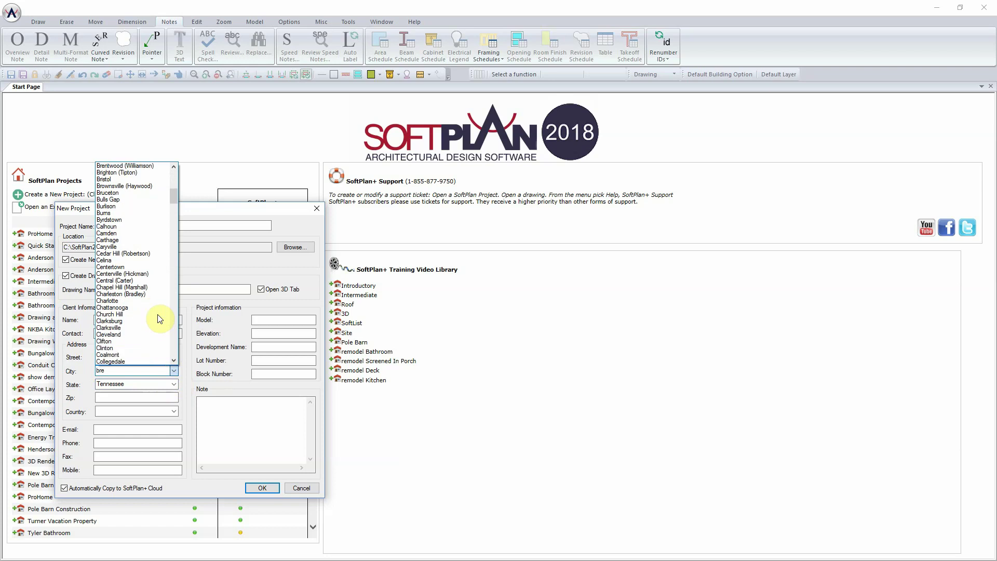
pyautogui.write('nt')
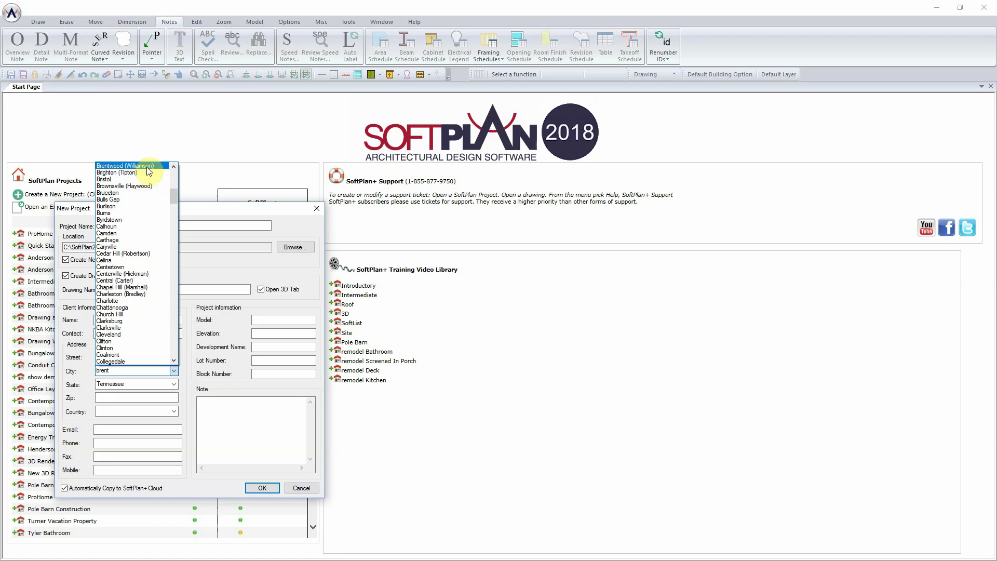
pyautogui.click(147, 166)
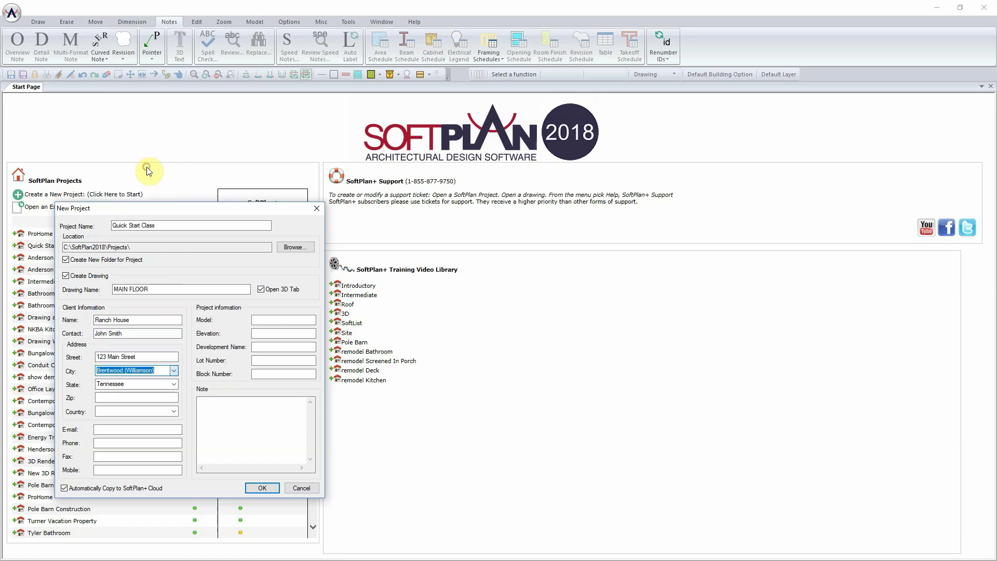
pyautogui.click(136, 396)
pyautogui.write('3702')
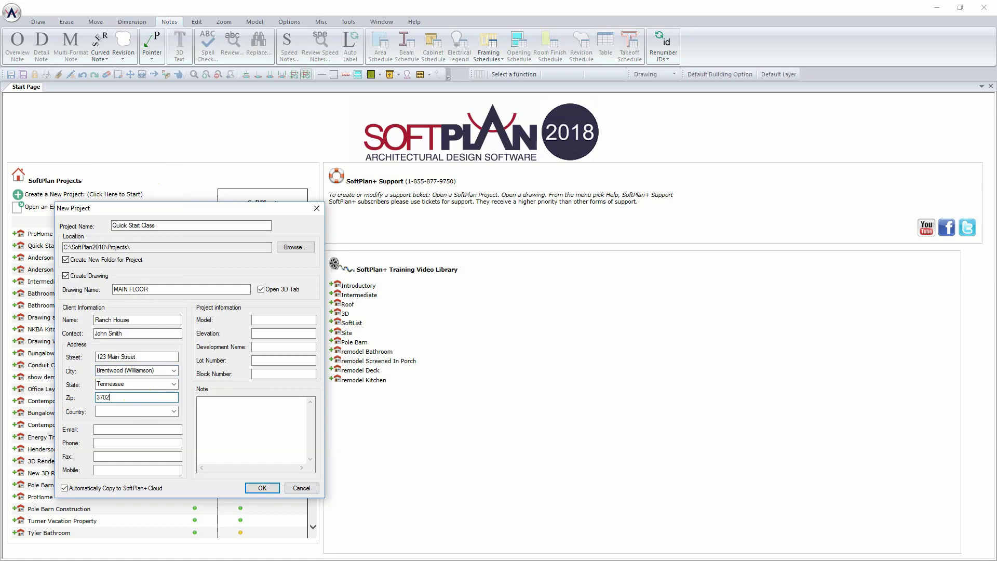
pyautogui.write('7')
# - Fill in the client's e-mail address and phone number
pyautogui.click(179, 410)
pyautogui.click(153, 431)
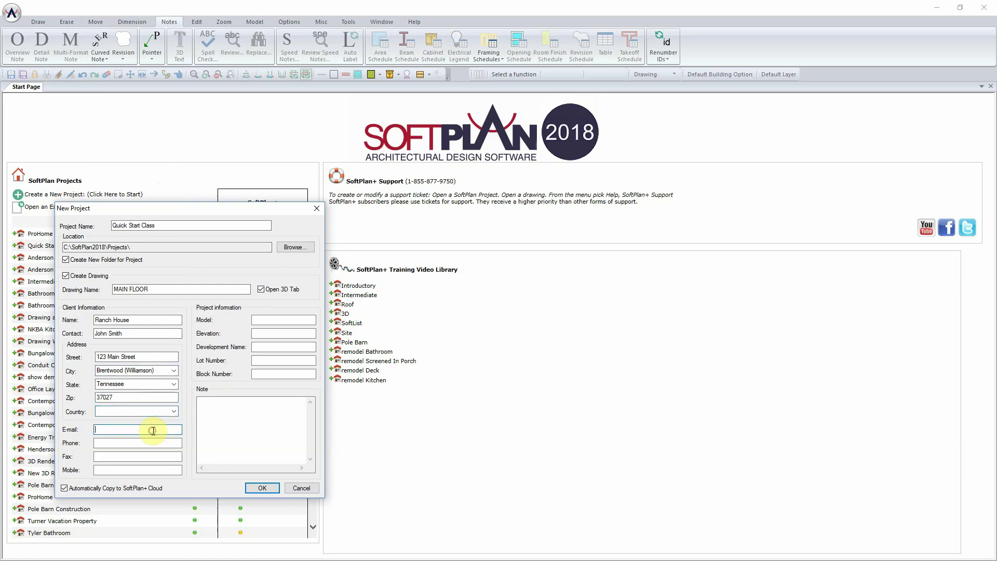
pyautogui.write('John@')
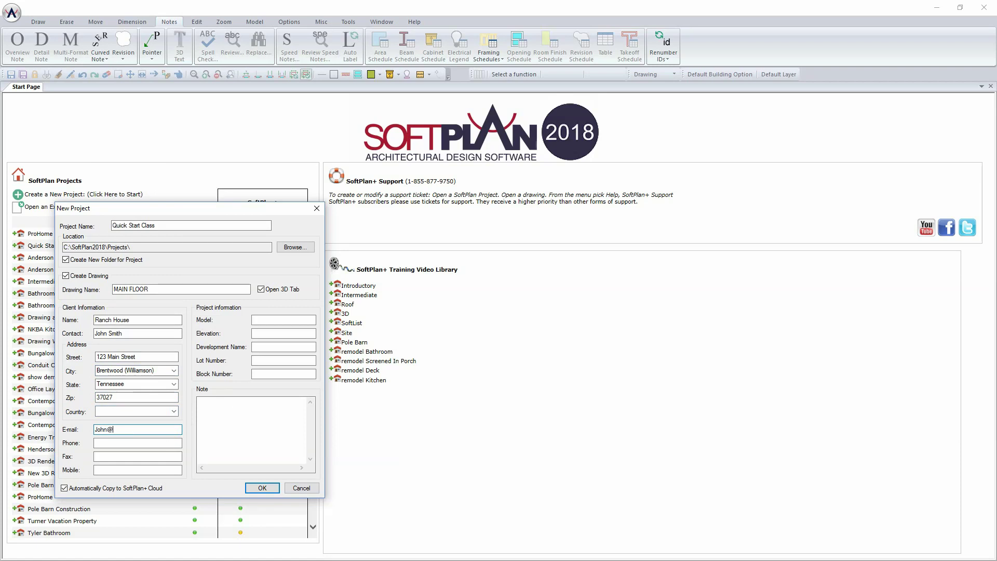
pyautogui.write('Smith.com')
pyautogui.click(165, 442)
pyautogui.write('615')
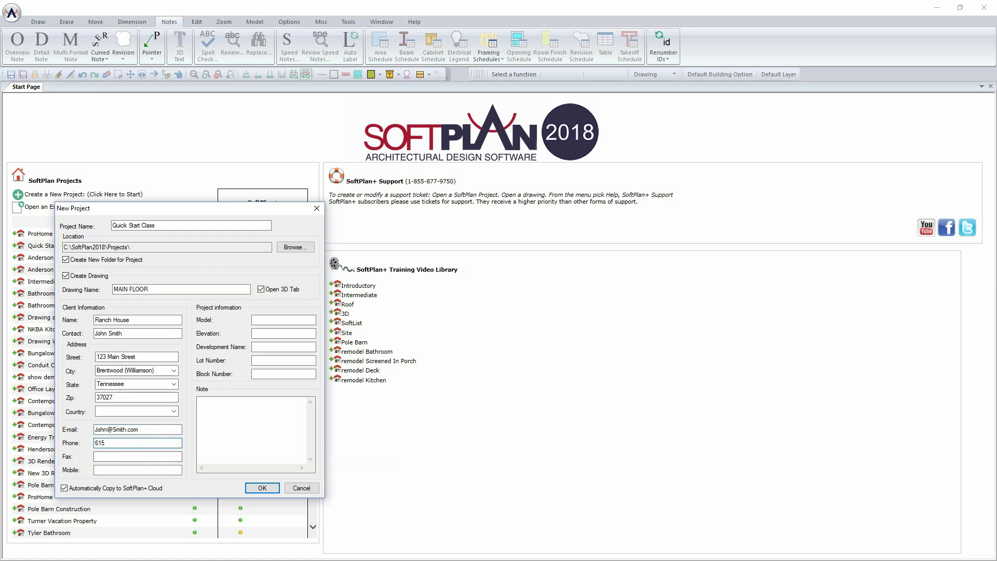
pyautogui.write('-123-4567')
# - Confirm the New Project dialog so the MAIN FLOOR plan and 3D Textured tabs open
pyautogui.click(263, 489)
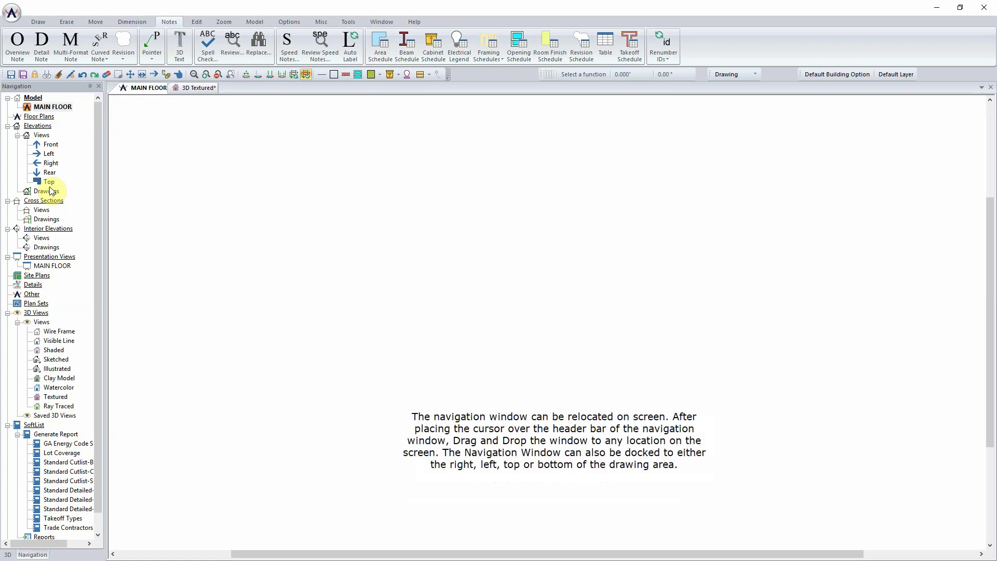
pyautogui.moveTo(57, 85); pyautogui.dragTo(986, 322)
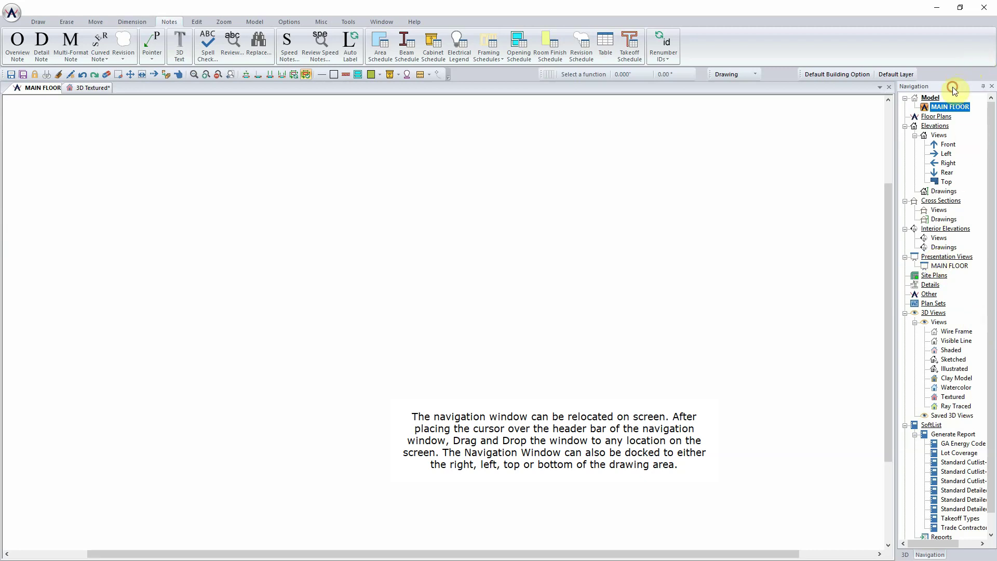
pyautogui.moveTo(953, 86); pyautogui.dragTo(17, 322)
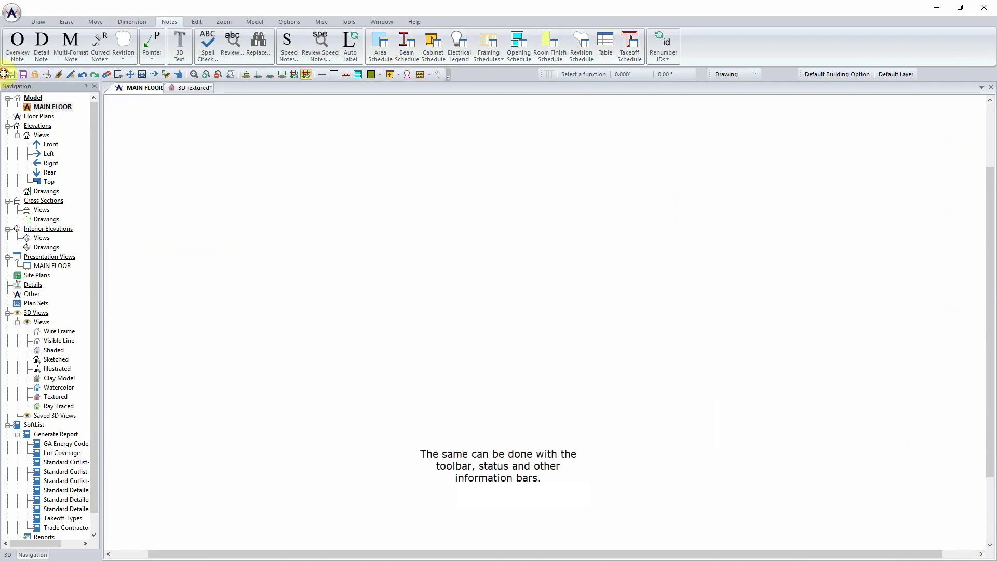
# - Float the tool, mode and building option/layer bars, reshaping the tools into a compact upper-right block
pyautogui.moveTo(4, 74); pyautogui.dragTo(295, 204)
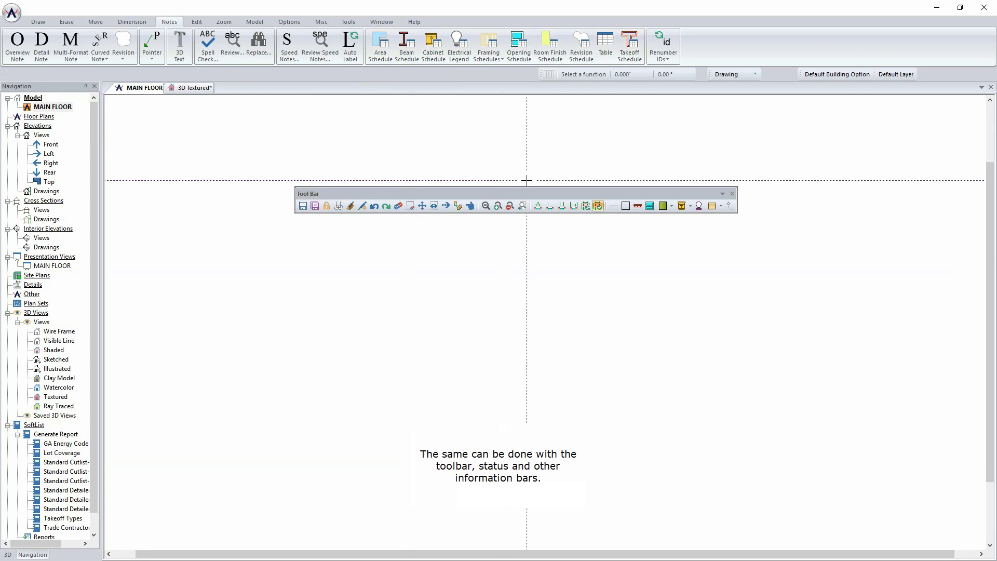
pyautogui.moveTo(703, 73); pyautogui.dragTo(790, 149)
pyautogui.moveTo(796, 73); pyautogui.dragTo(854, 234)
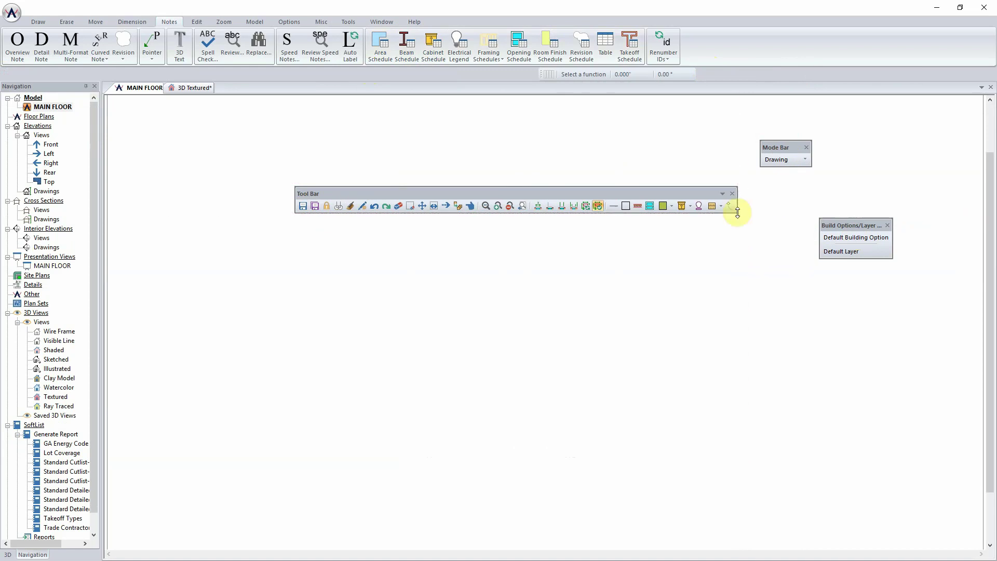
pyautogui.moveTo(737, 213); pyautogui.dragTo(727, 324)
pyautogui.moveTo(703, 197); pyautogui.dragTo(939, 102)
# - Reset the screen layout to default from the Window tab, re-docking all bars along the top
pyautogui.moveTo(853, 227); pyautogui.dragTo(931, 236)
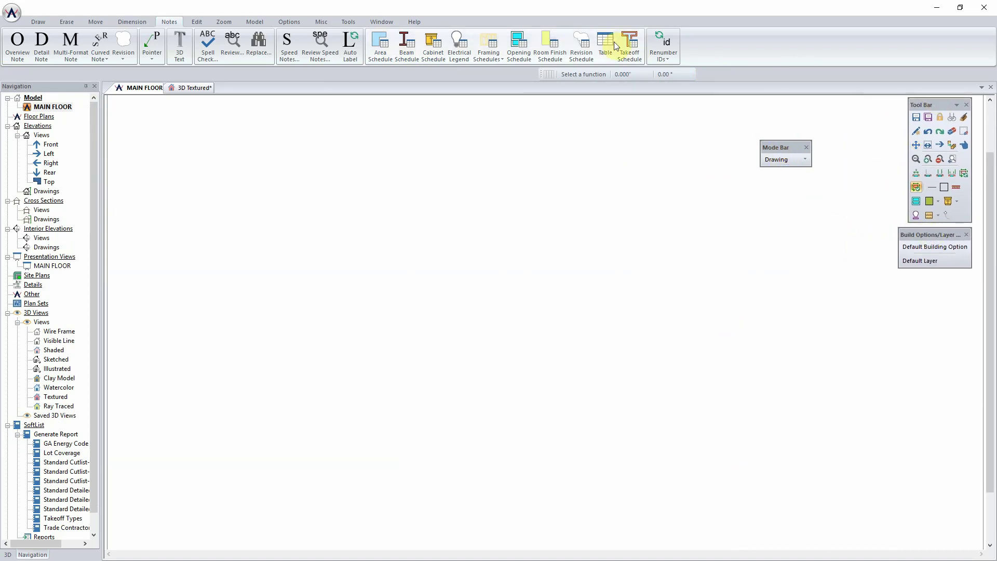
pyautogui.click(379, 21)
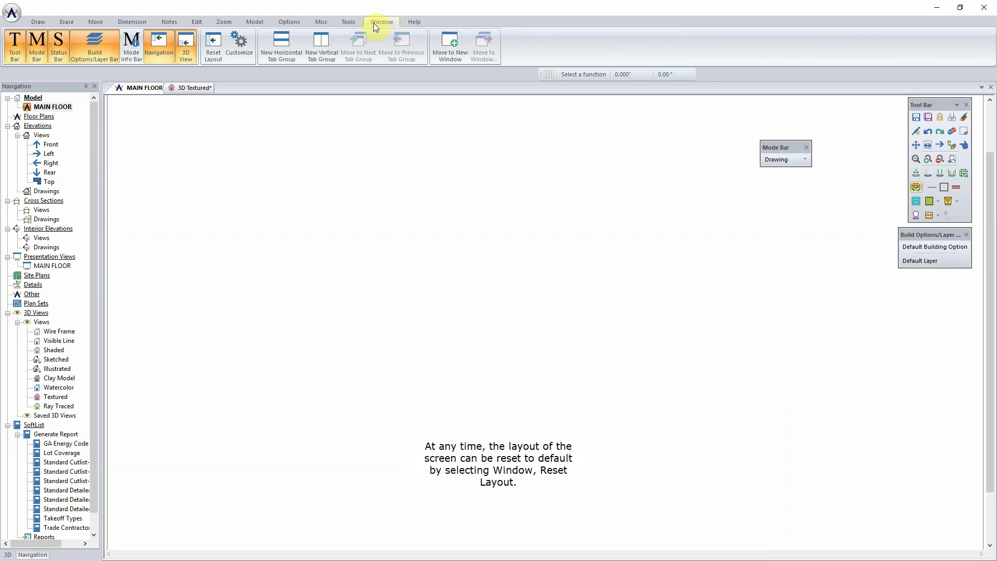
pyautogui.click(213, 52)
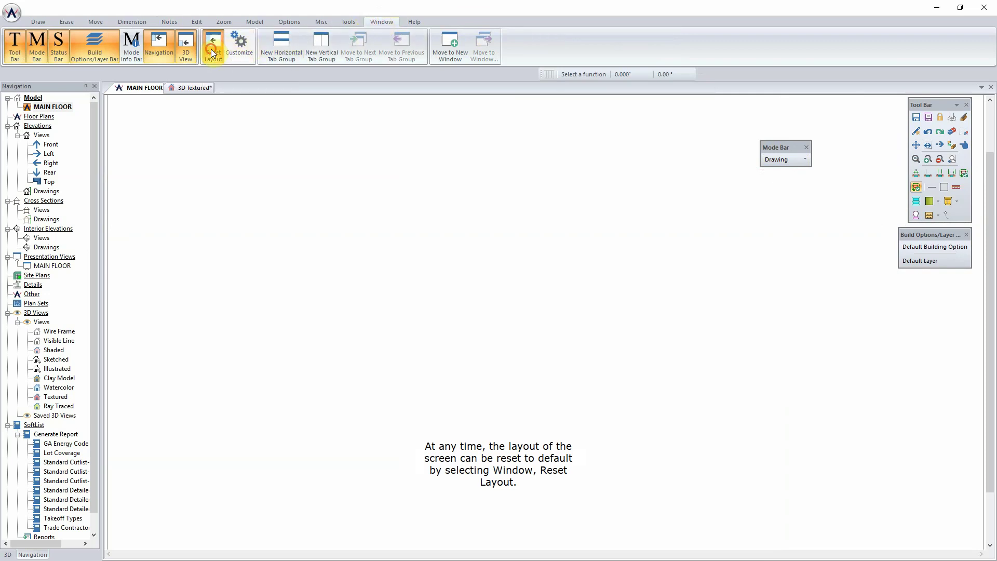
pyautogui.click(507, 323)
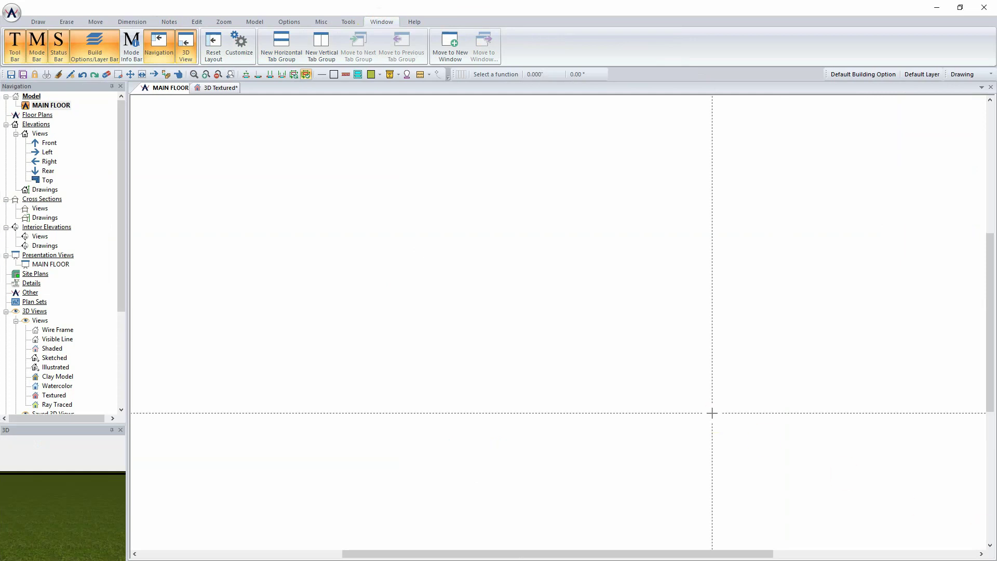
# - Start drawing walls with the Partition 3.5" wall type, checking it in the status-bar list
pyautogui.rightClick(312, 211)
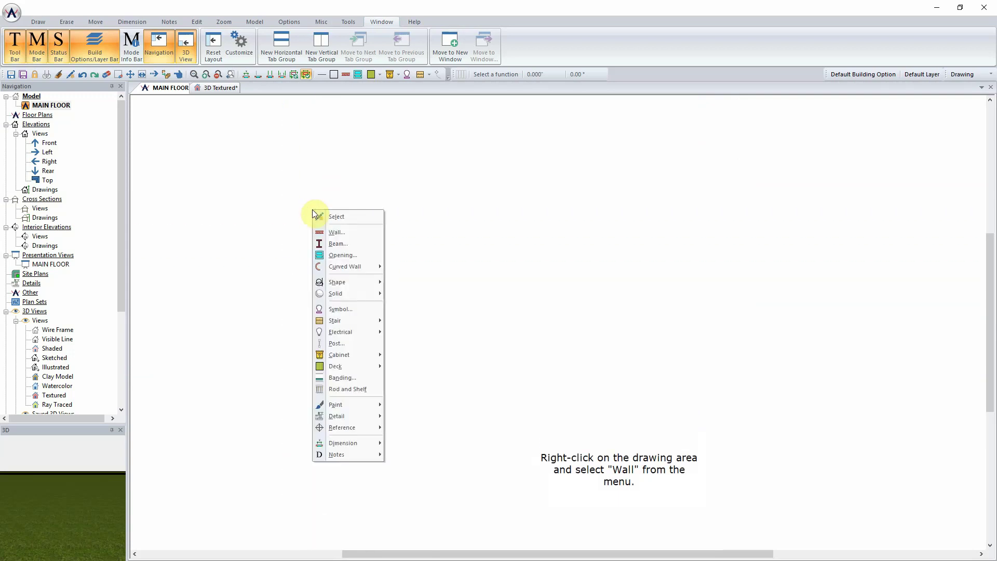
pyautogui.click(341, 230)
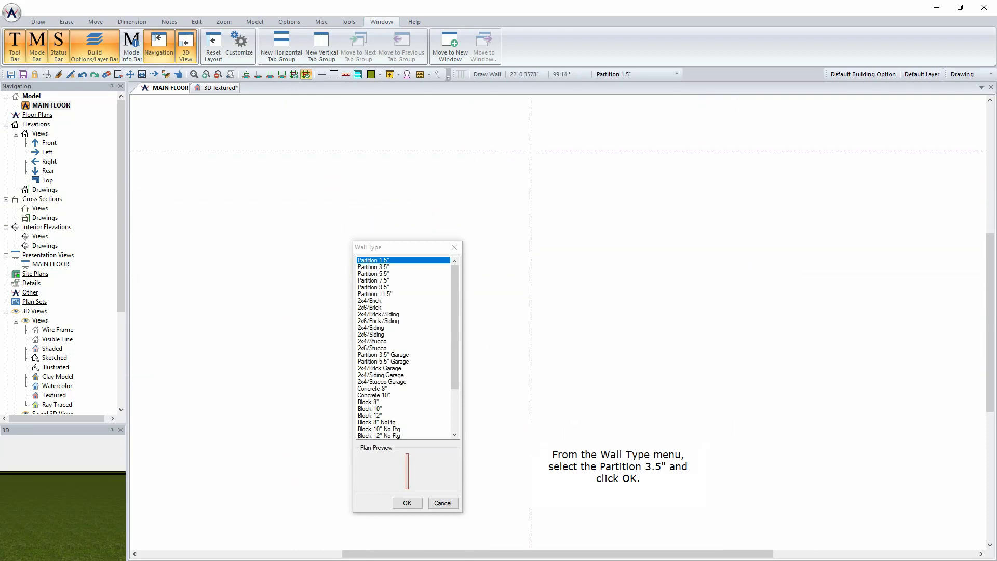
pyautogui.click(390, 267)
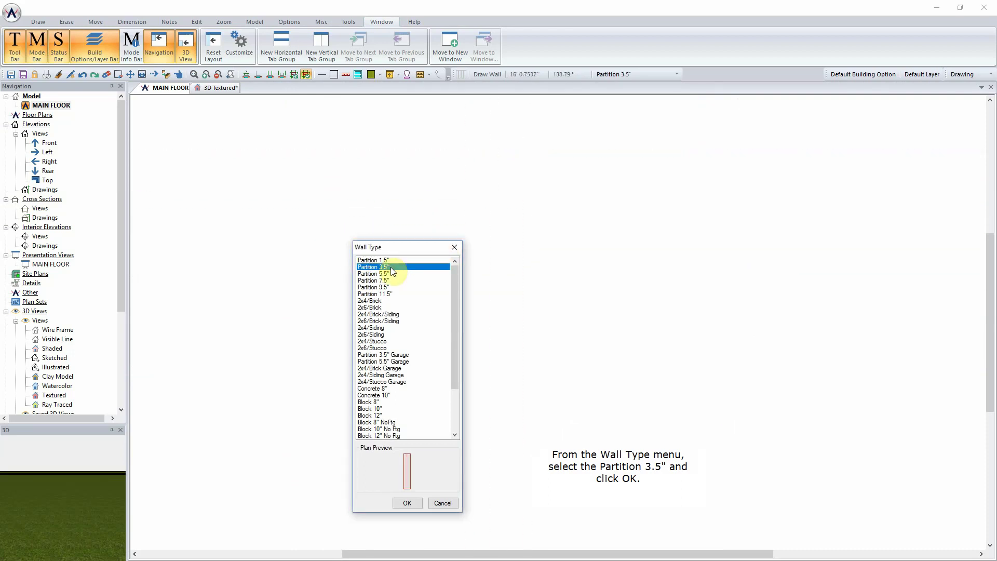
pyautogui.click(407, 503)
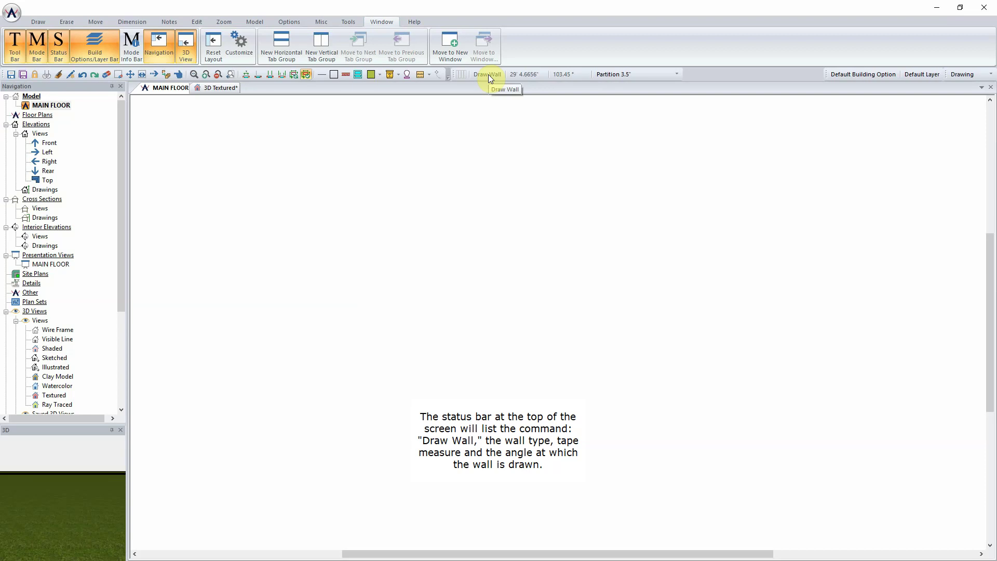
pyautogui.click(676, 74)
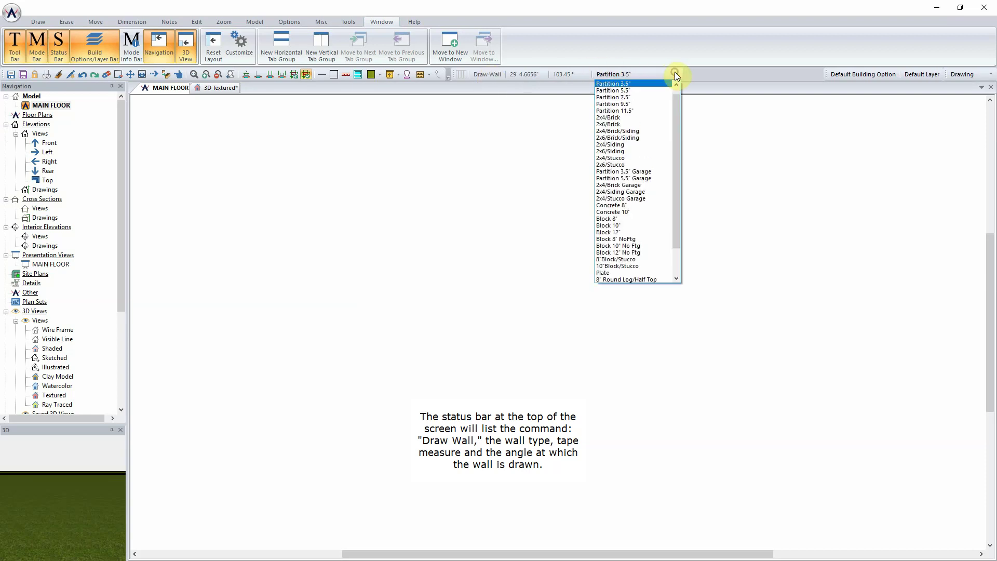
pyautogui.click(676, 75)
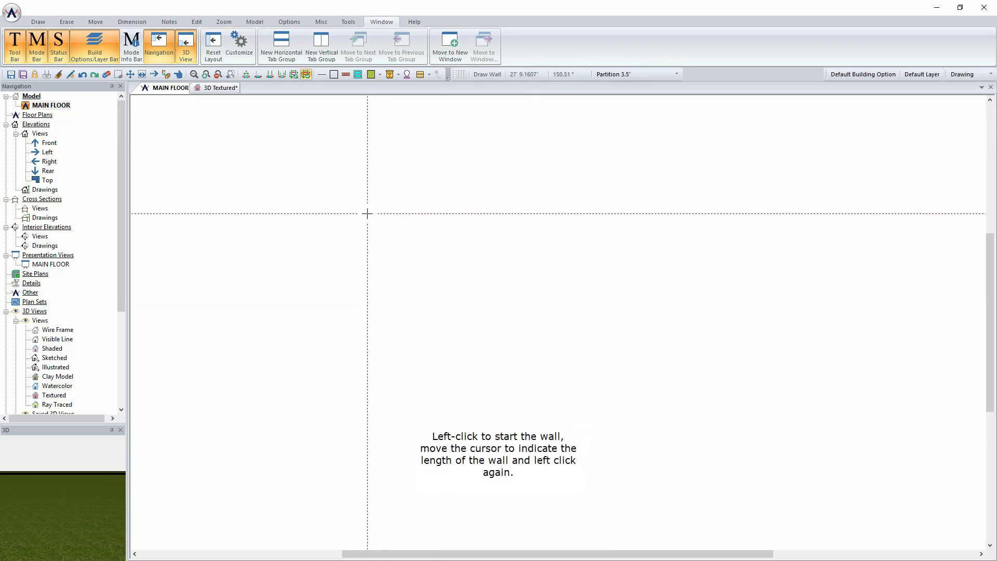
# - Draw a horizontal partition wall and a vertical one down from it, then view the T in 3D Textured
pyautogui.click(367, 213)
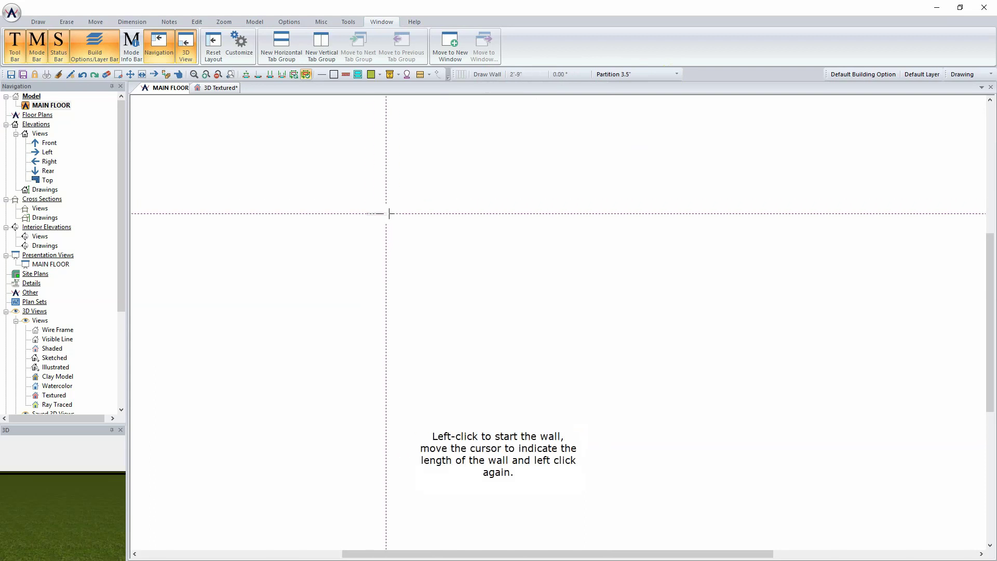
pyautogui.click(633, 213)
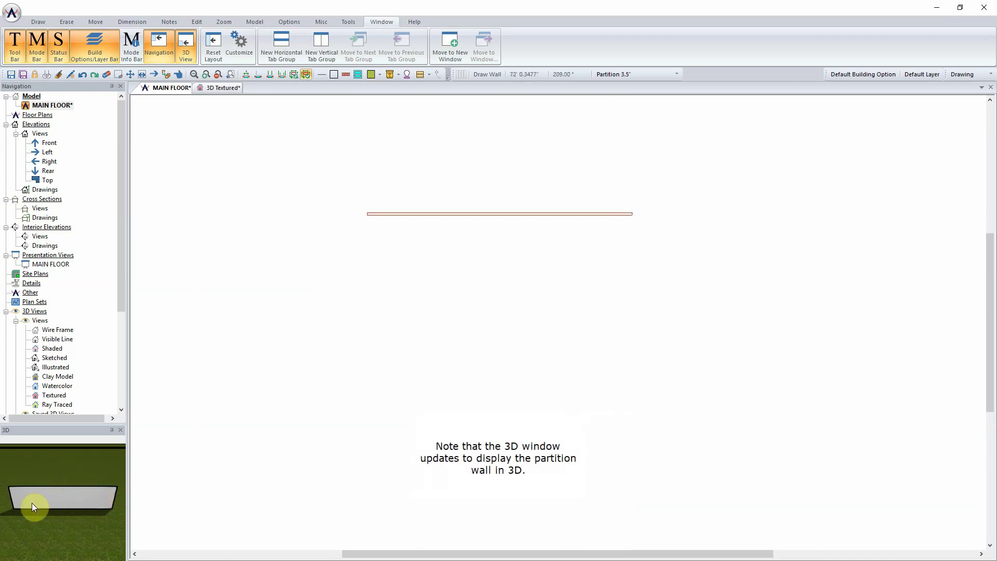
pyautogui.moveTo(60, 506); pyautogui.dragTo(88, 486)
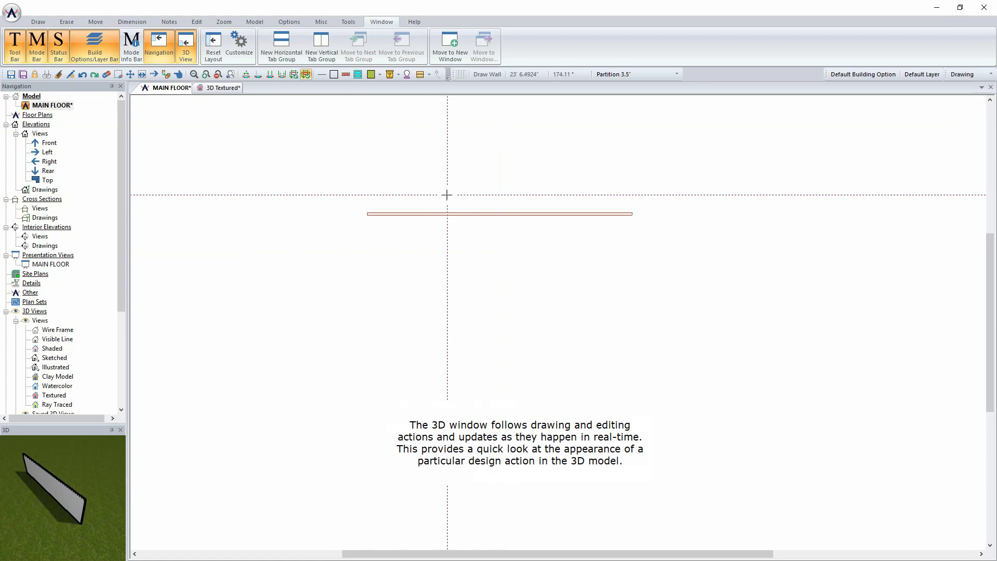
pyautogui.moveTo(422, 213); pyautogui.dragTo(423, 427)
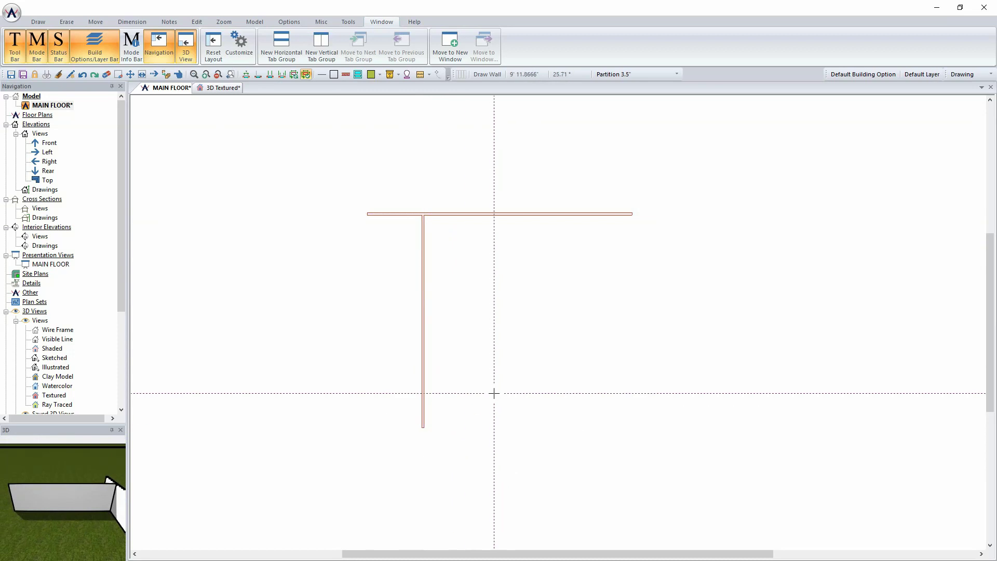
pyautogui.click(223, 89)
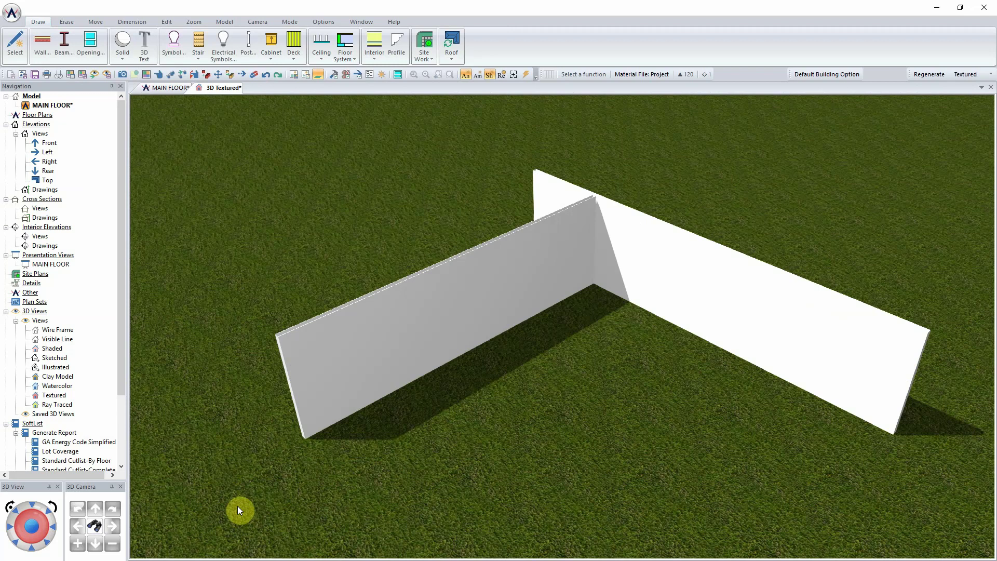
pyautogui.press('Left')
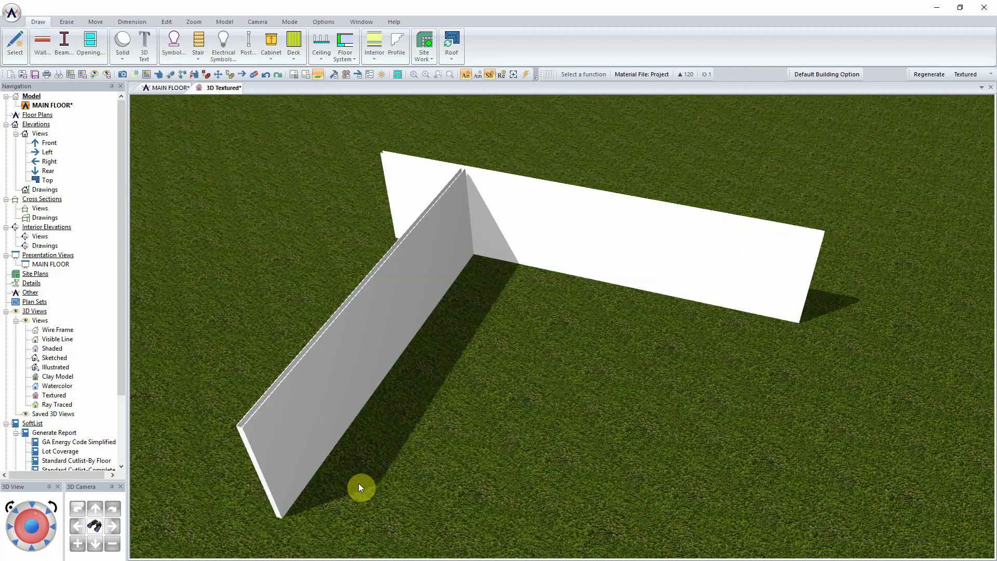
# - In 3D, draw four Partition 3.5" walls linking the T's lower end to the first wall's far end
pyautogui.click(42, 46)
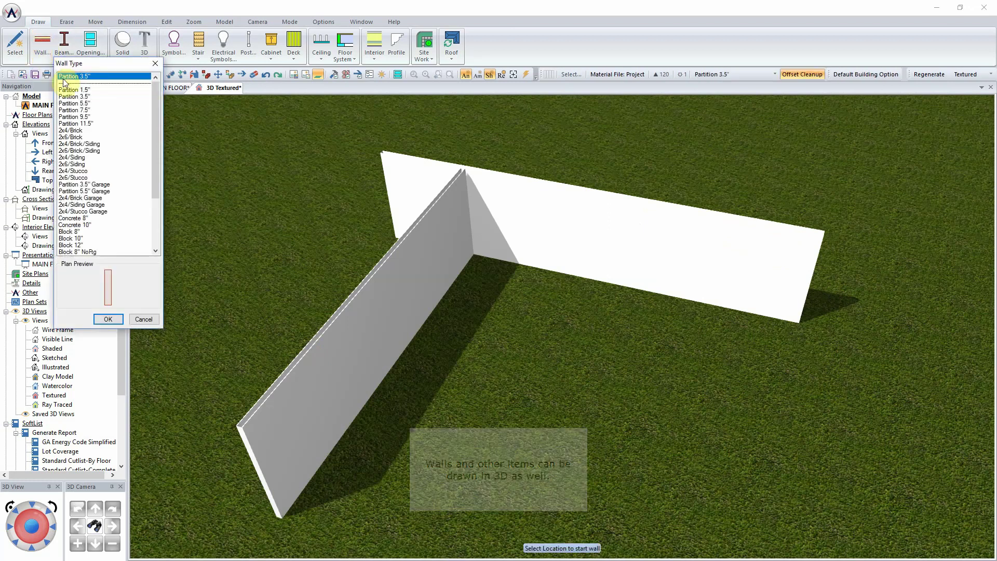
pyautogui.click(109, 318)
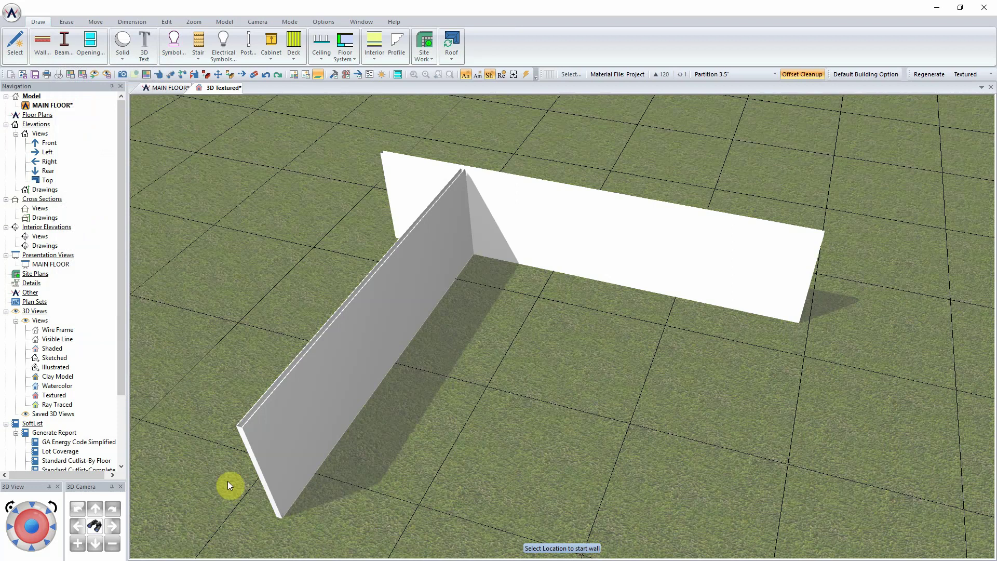
pyautogui.click(281, 516)
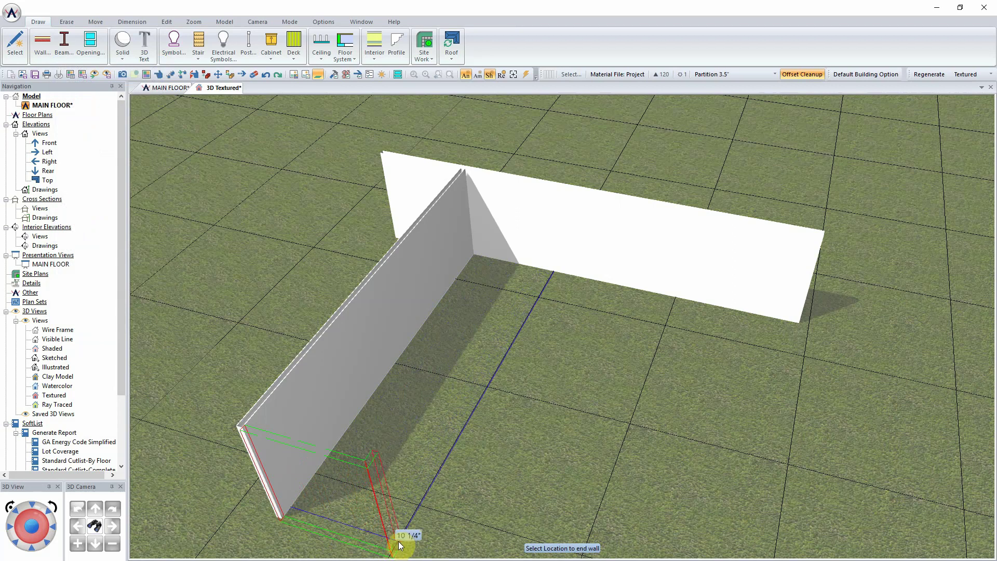
pyautogui.click(398, 543)
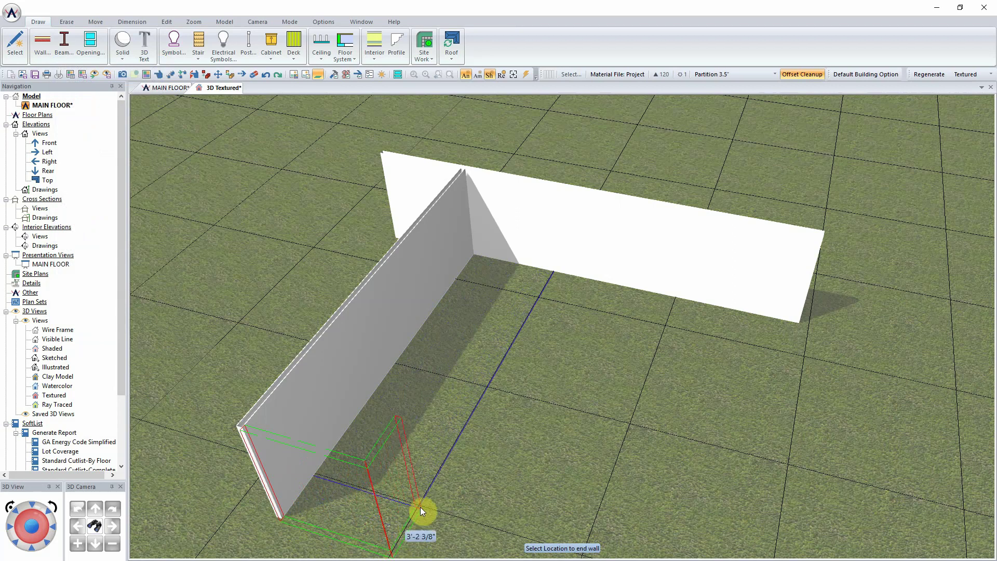
pyautogui.click(488, 388)
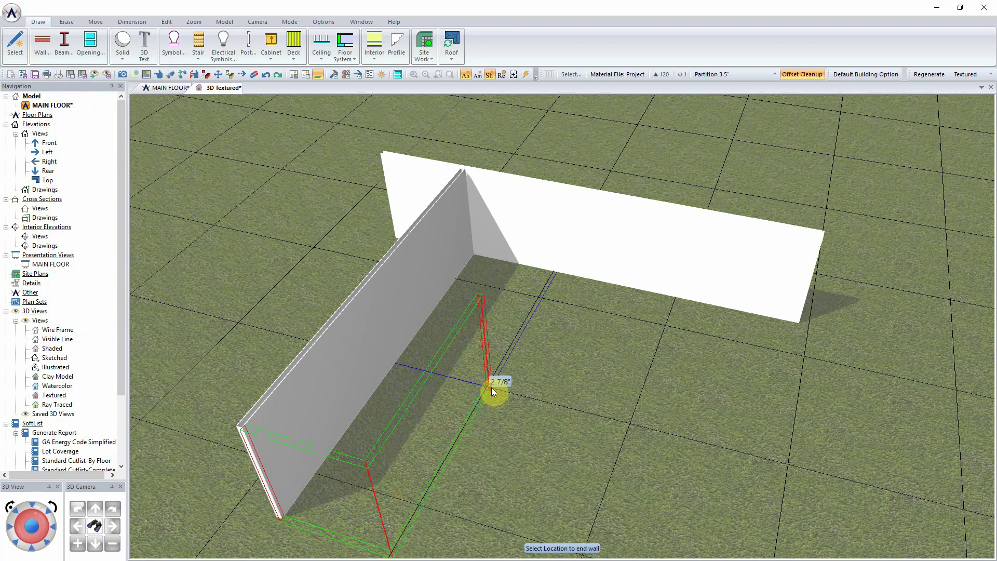
pyautogui.click(779, 453)
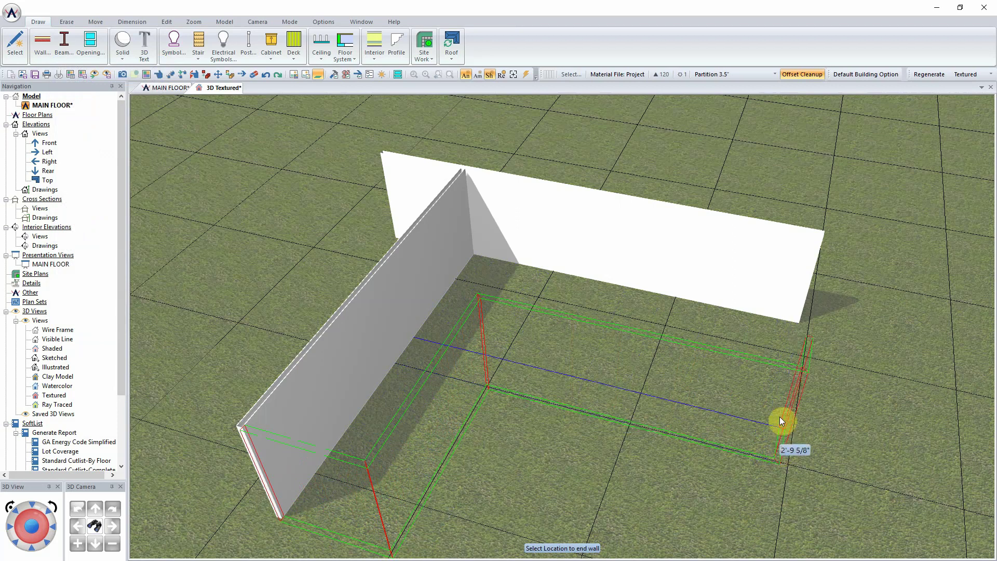
pyautogui.click(801, 314)
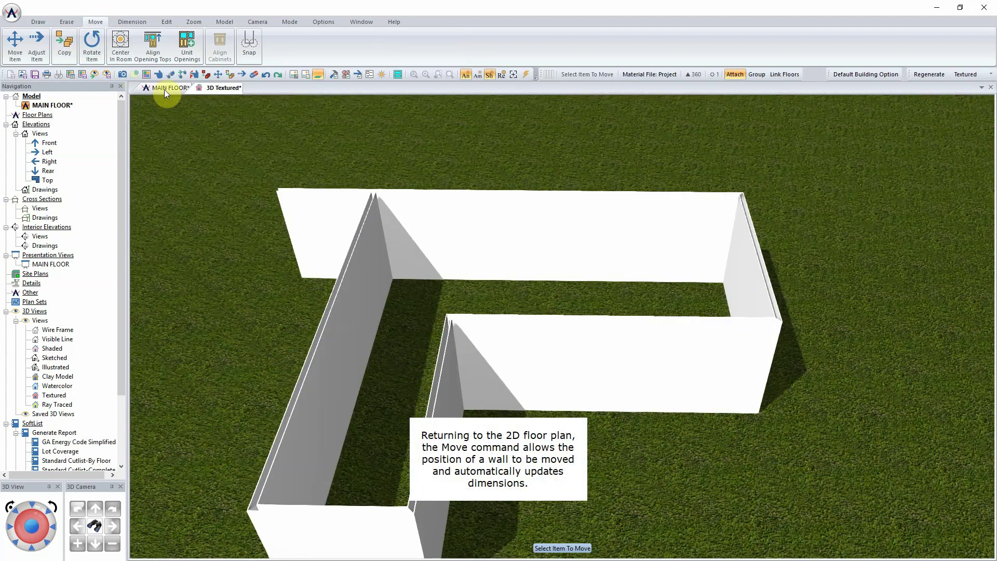
# - On the MAIN FLOOR plan, move the T's vertical wall left to line up with the top wall's left end
pyautogui.click(165, 89)
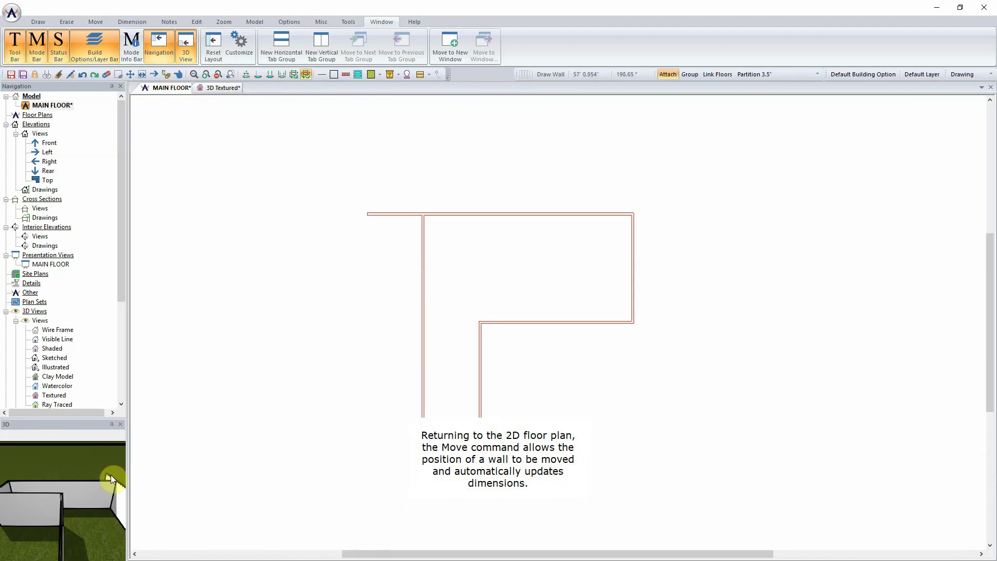
pyautogui.moveTo(111, 475); pyautogui.dragTo(49, 477)
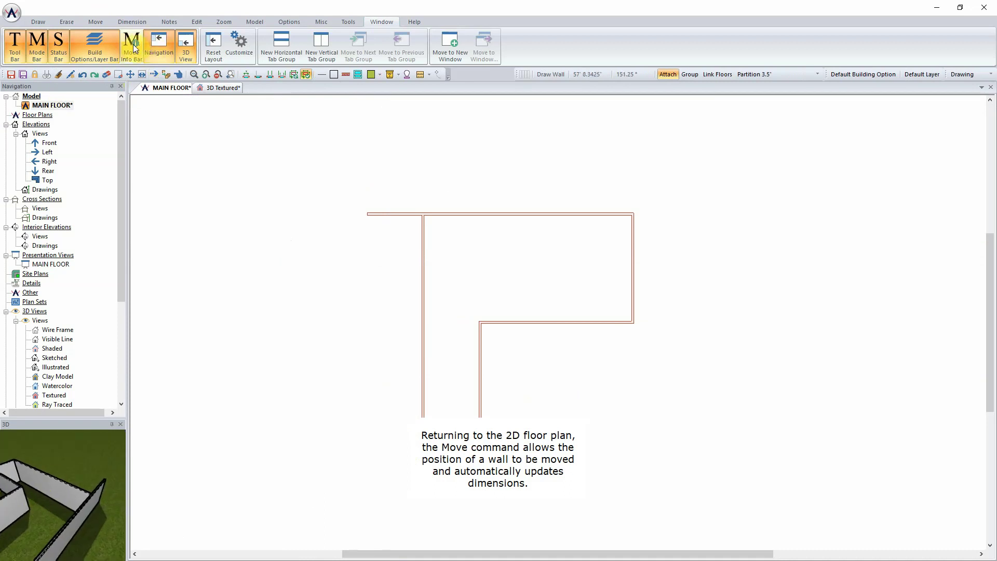
pyautogui.click(94, 23)
pyautogui.click(15, 43)
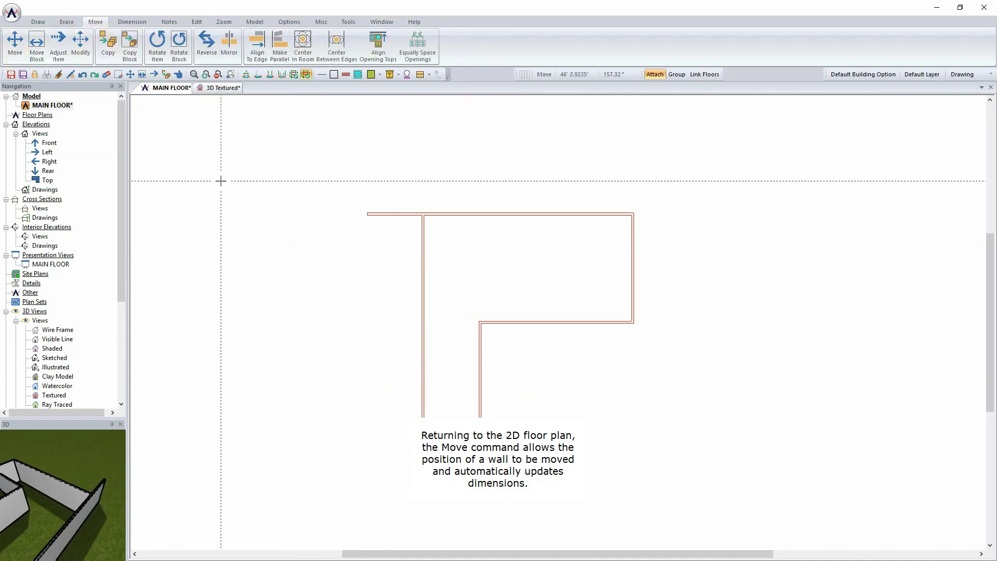
pyautogui.click(423, 253)
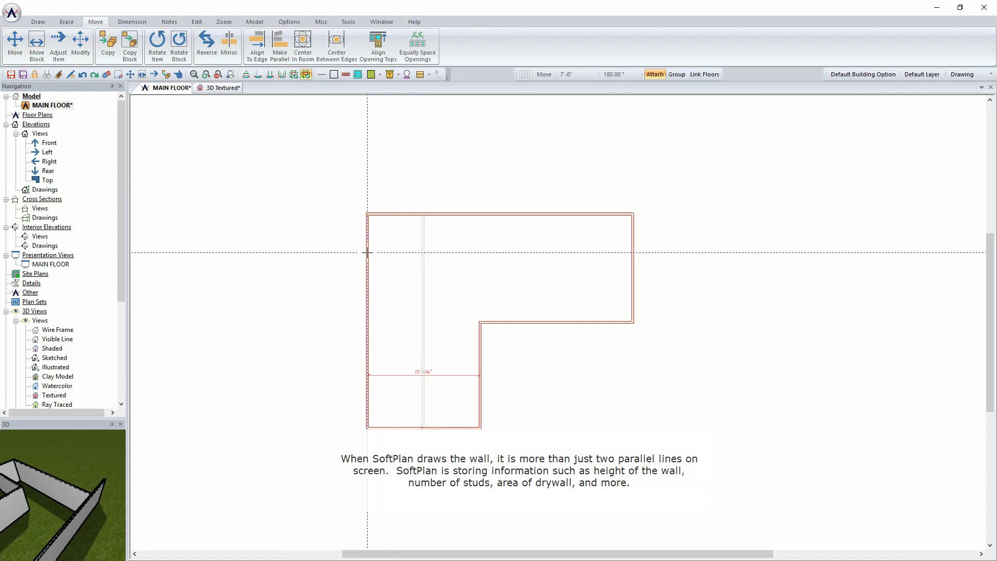
pyautogui.click(369, 253)
pyautogui.moveTo(101, 518); pyautogui.dragTo(54, 512)
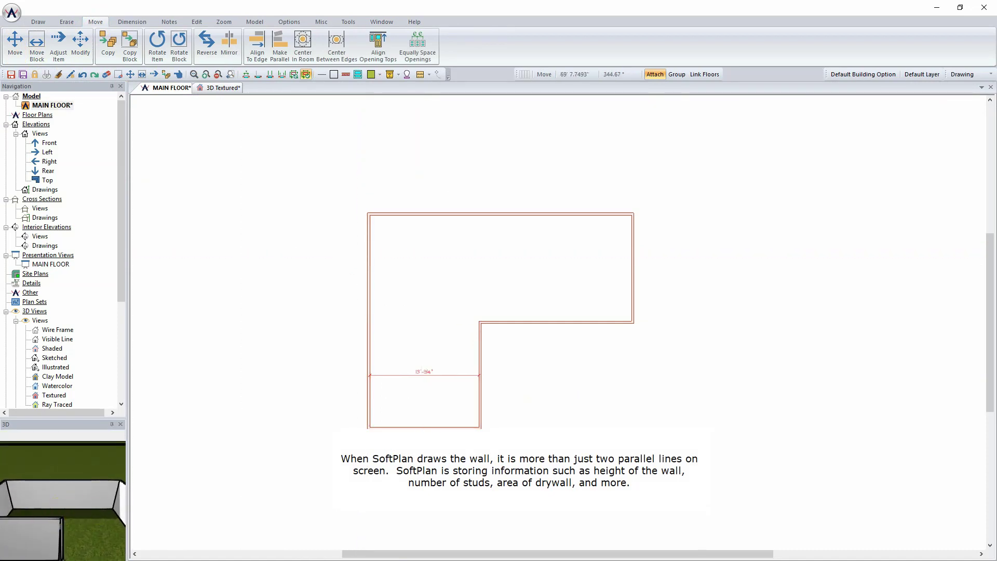